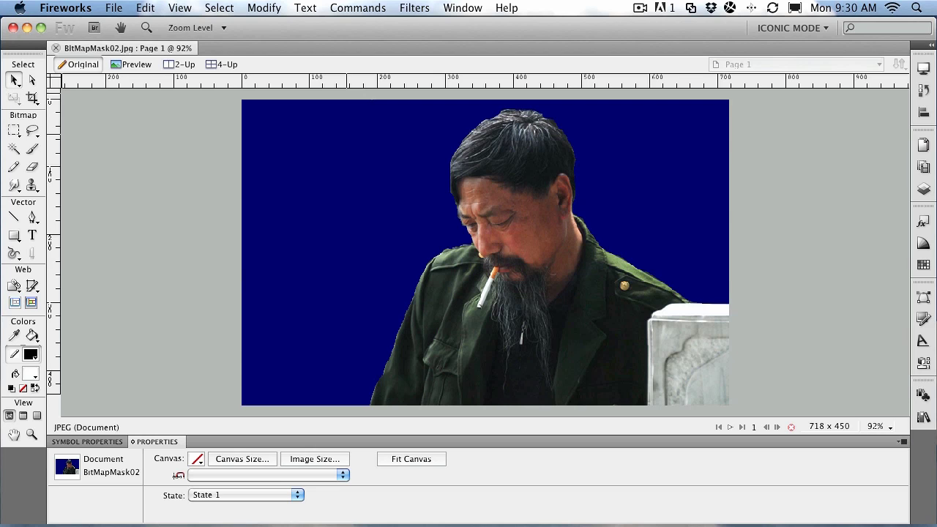
# Step: Magic Wand the blue background, invert the selection to the man, and show the Layers panel
pyautogui.click(13, 150)
pyautogui.click(326, 194)
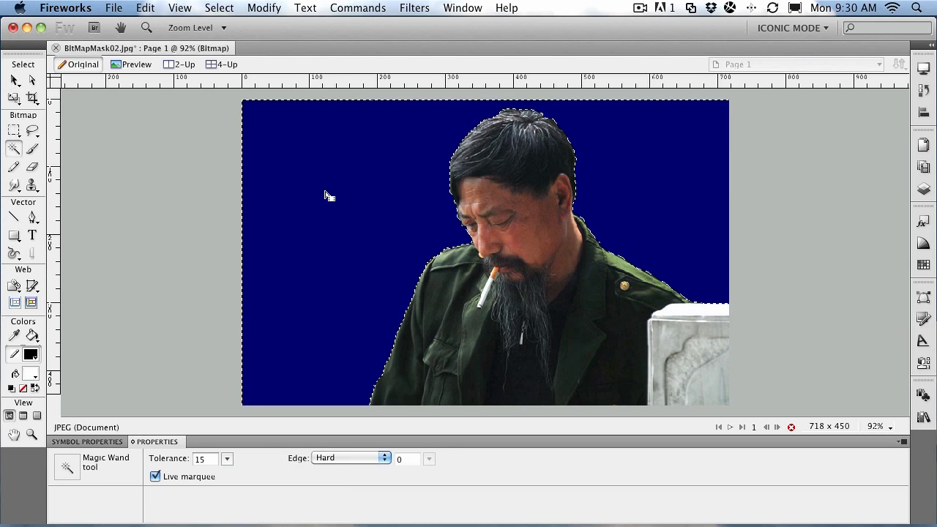
pyautogui.click(206, 7)
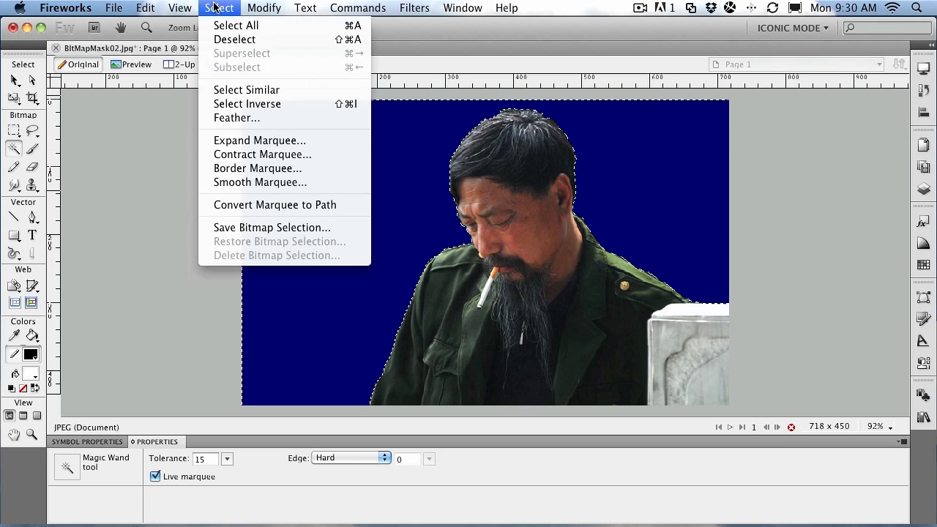
pyautogui.click(234, 104)
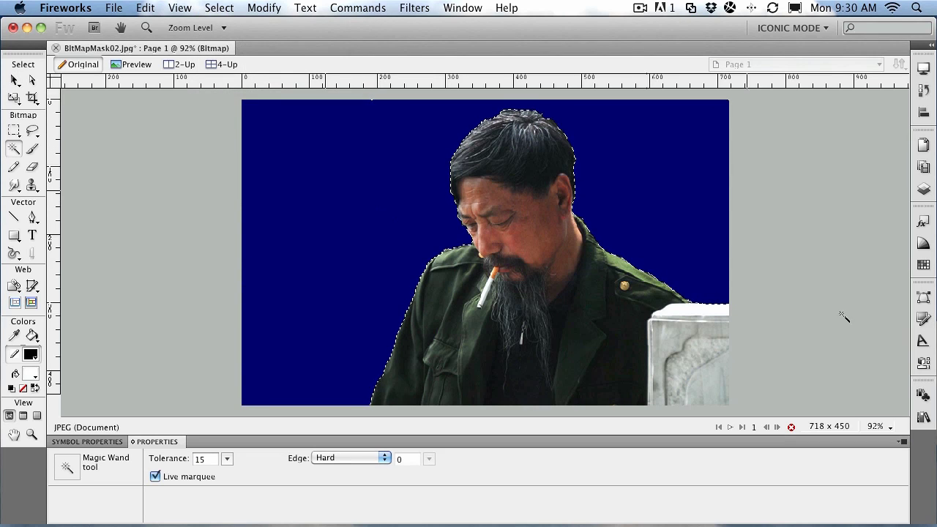
pyautogui.click(924, 189)
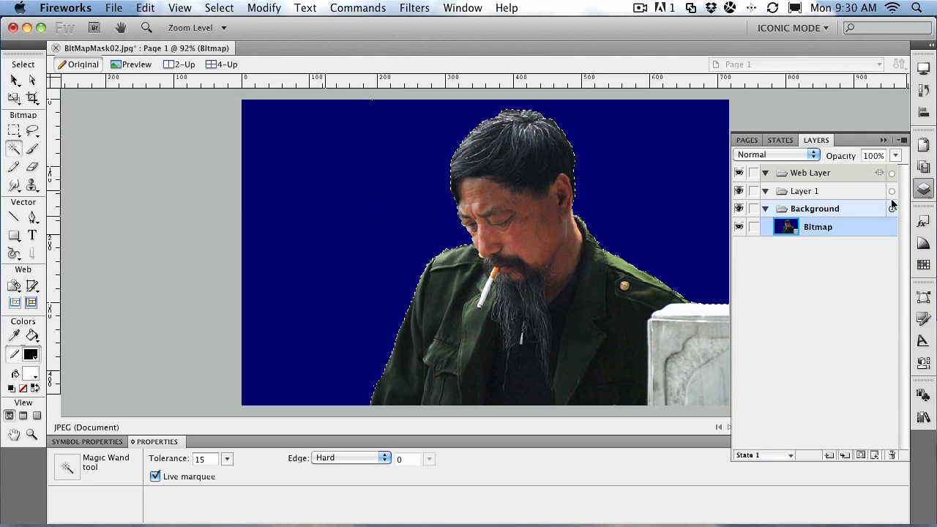
# Step: Add a mask from the selection to hide the blue background, then choose the Brush tool
pyautogui.click(861, 454)
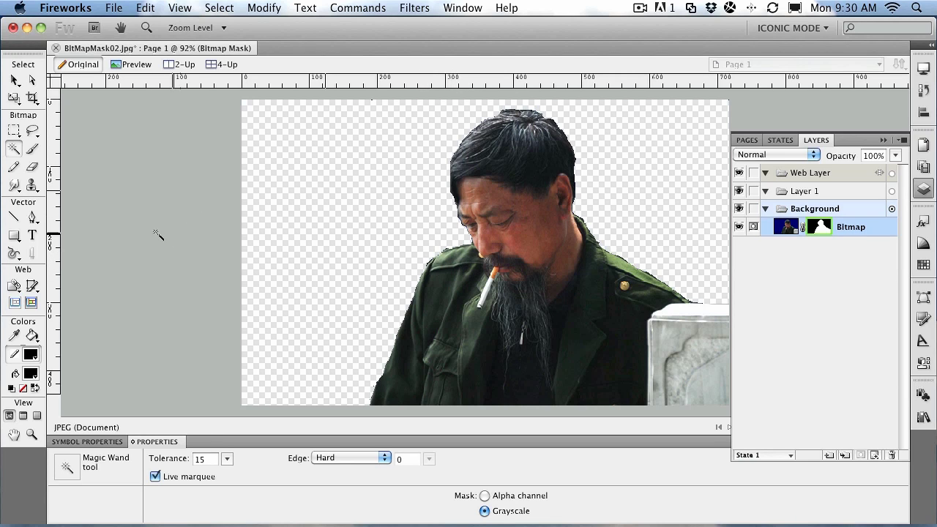
pyautogui.click(33, 150)
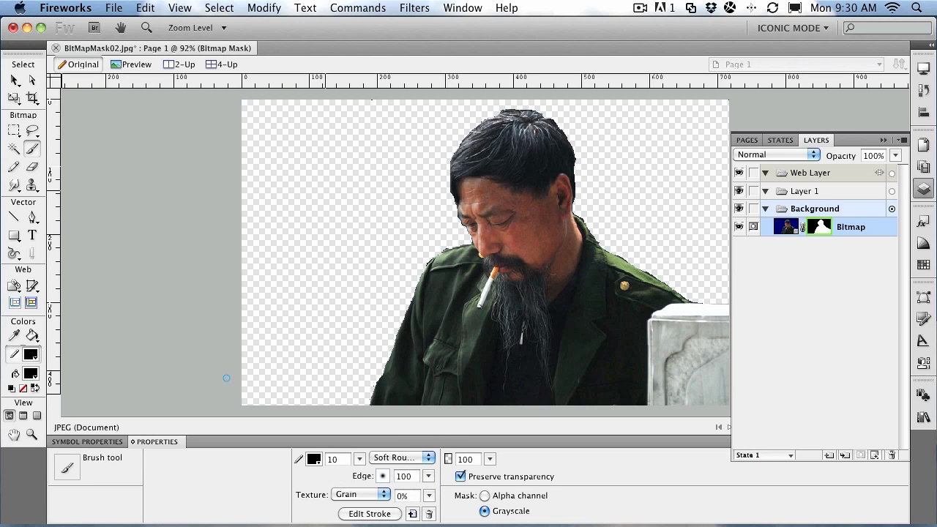
# Step: Zoom in on the shoulder and paint out the rough shoulder edge and notch near the face
pyautogui.click(32, 434)
pyautogui.moveTo(385, 231); pyautogui.dragTo(527, 311)
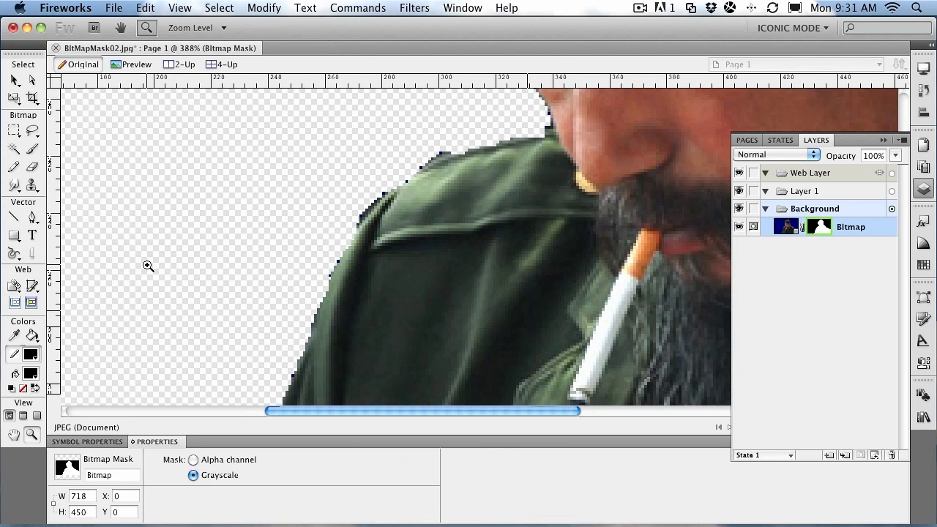
pyautogui.click(34, 149)
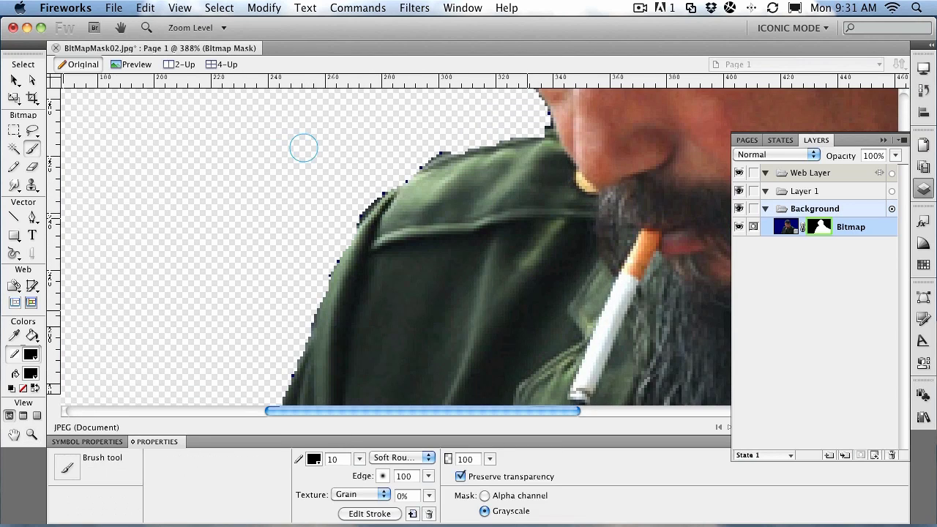
pyautogui.moveTo(380, 197)
pyautogui.mouseDown()
pyautogui.moveTo(362, 212)
pyautogui.moveTo(295, 343)
pyautogui.moveTo(287, 395)
pyautogui.mouseUp()
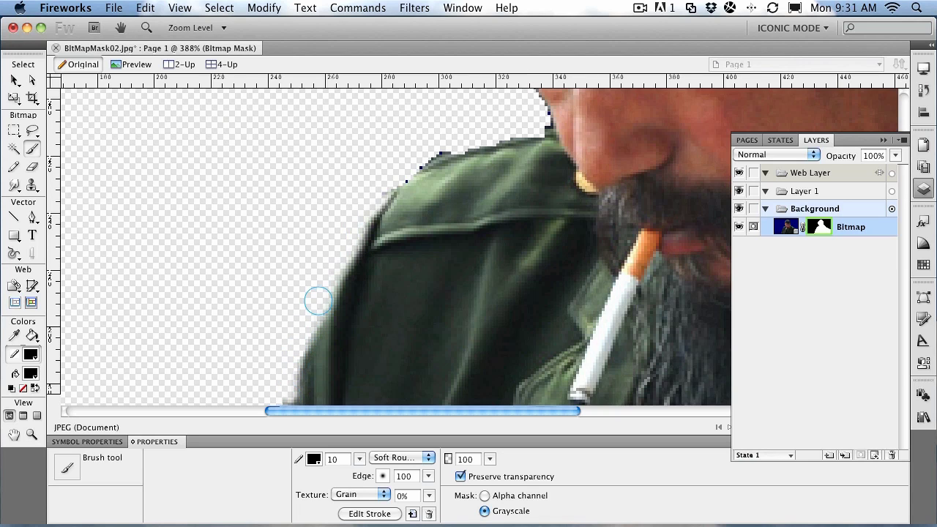
pyautogui.moveTo(549, 126); pyautogui.dragTo(530, 102)
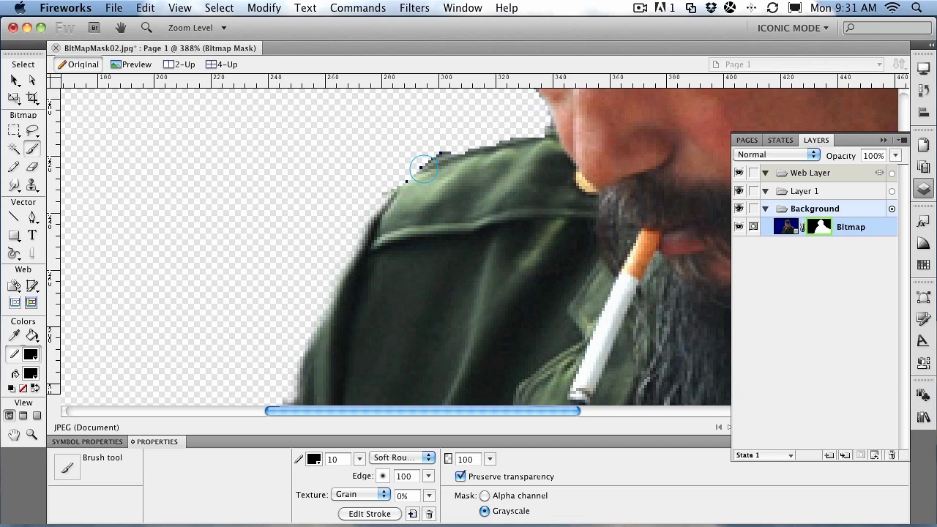
# Step: Switch the brush to white, restore the jacket's left edge, and return to 100% view
pyautogui.press('d')
pyautogui.press('x')
pyautogui.moveTo(424, 173)
pyautogui.mouseDown()
pyautogui.moveTo(384, 205)
pyautogui.moveTo(311, 370)
pyautogui.moveTo(392, 194)
pyautogui.moveTo(429, 159)
pyautogui.moveTo(471, 142)
pyautogui.mouseUp()
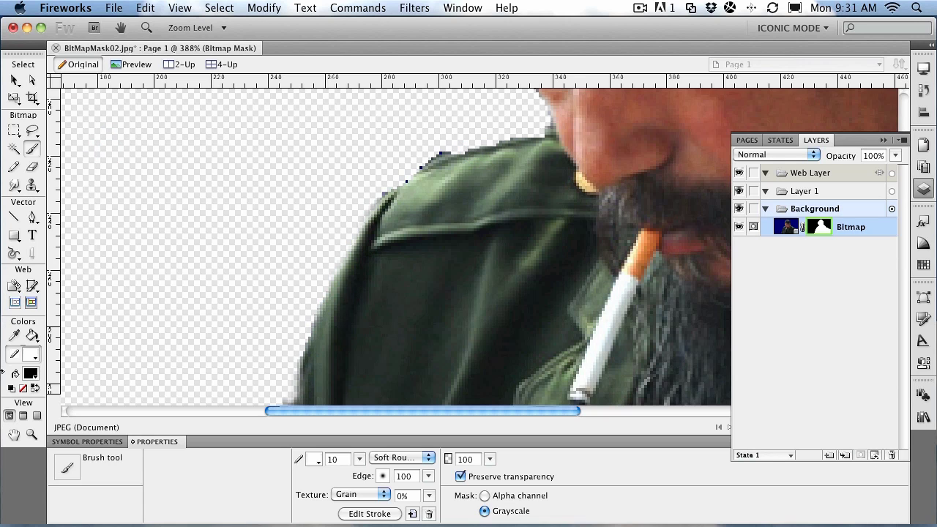
pyautogui.doubleClick(31, 435)
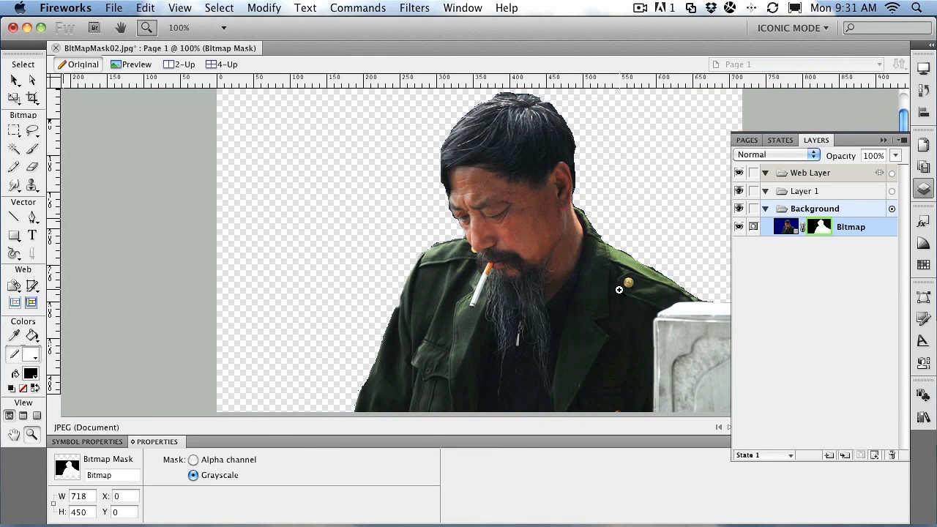
# Step: Select the photo bitmap and apply a Drop Shadow filter with distance 25
pyautogui.click(15, 80)
pyautogui.click(420, 190)
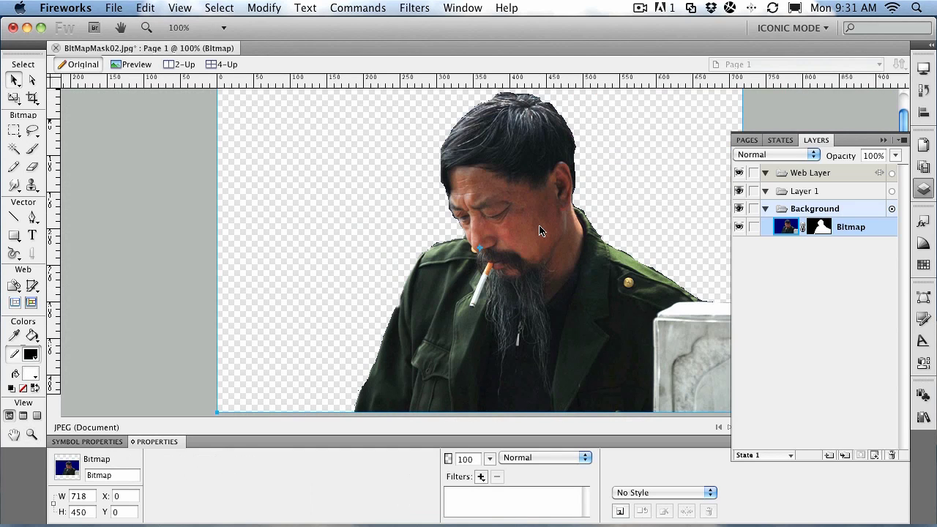
pyautogui.click(481, 477)
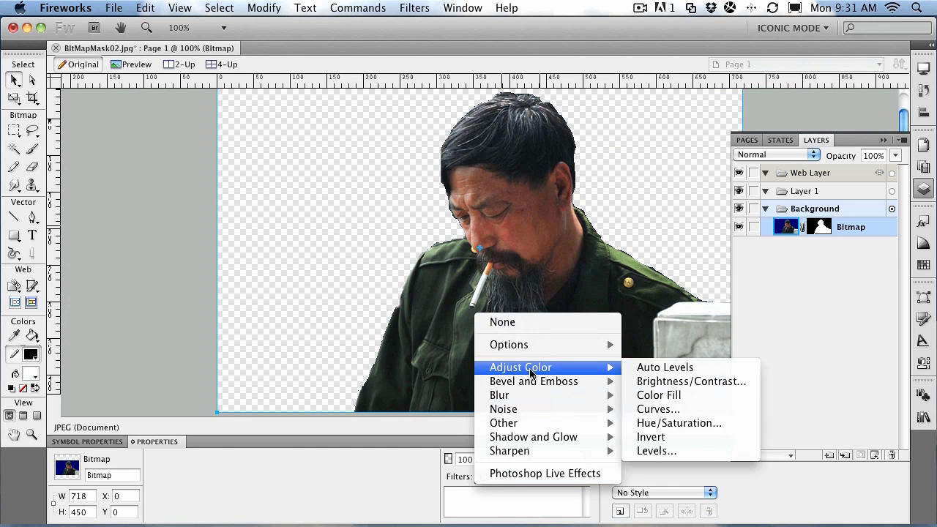
pyautogui.moveTo(518, 438)
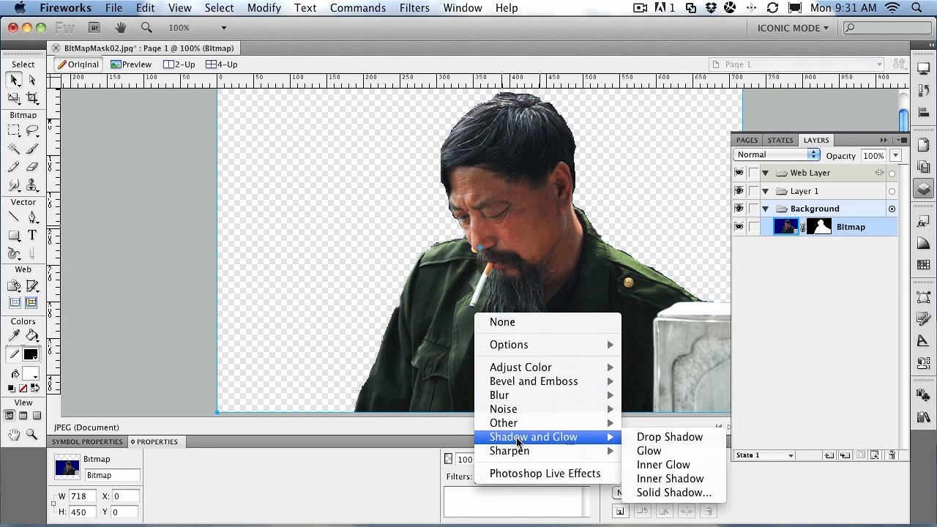
pyautogui.click(670, 437)
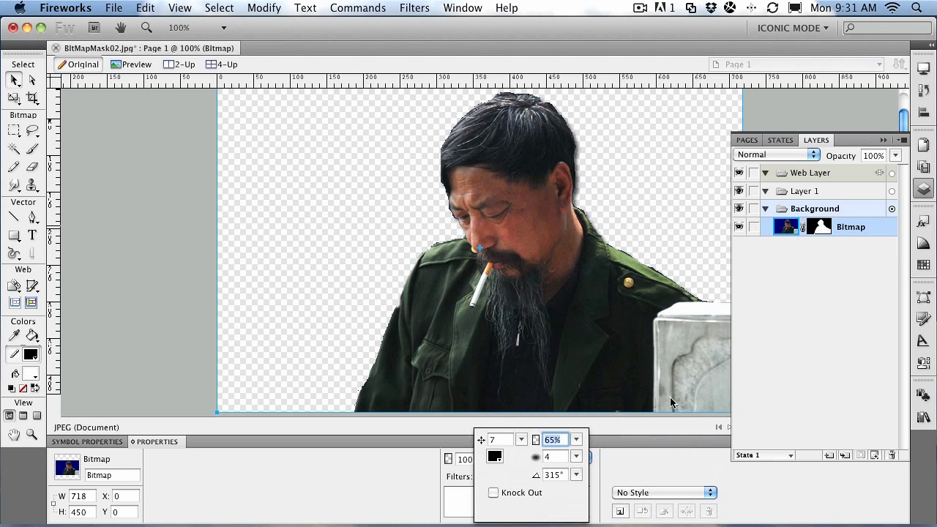
pyautogui.moveTo(521, 440); pyautogui.dragTo(522, 424)
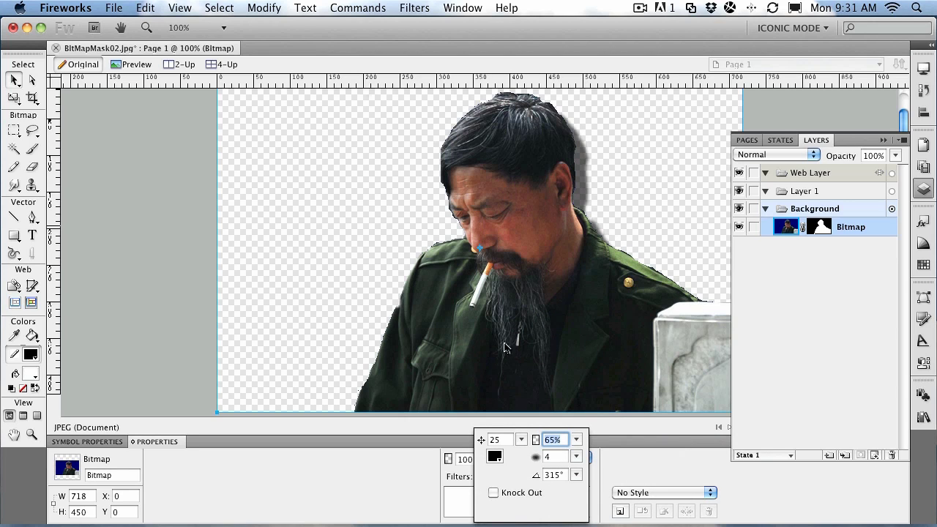
pyautogui.click(368, 452)
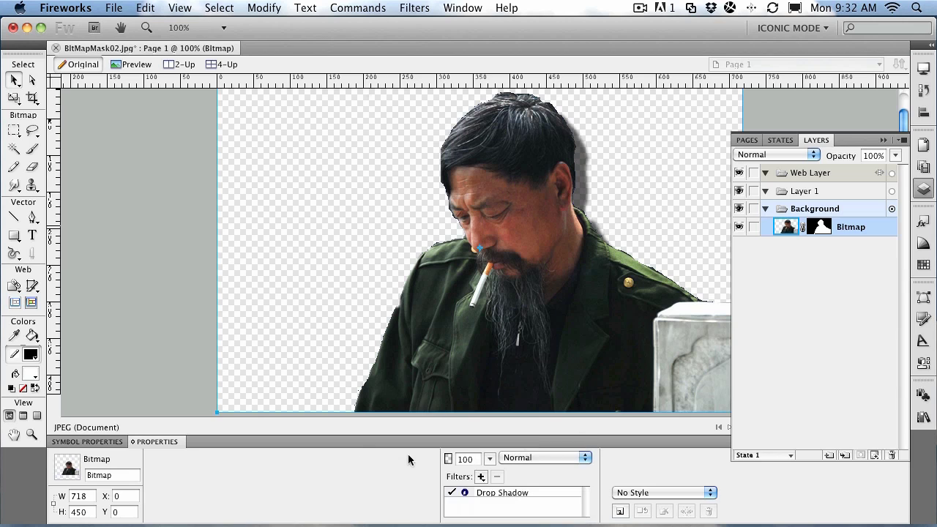
pyautogui.click(480, 477)
pyautogui.moveTo(517, 438)
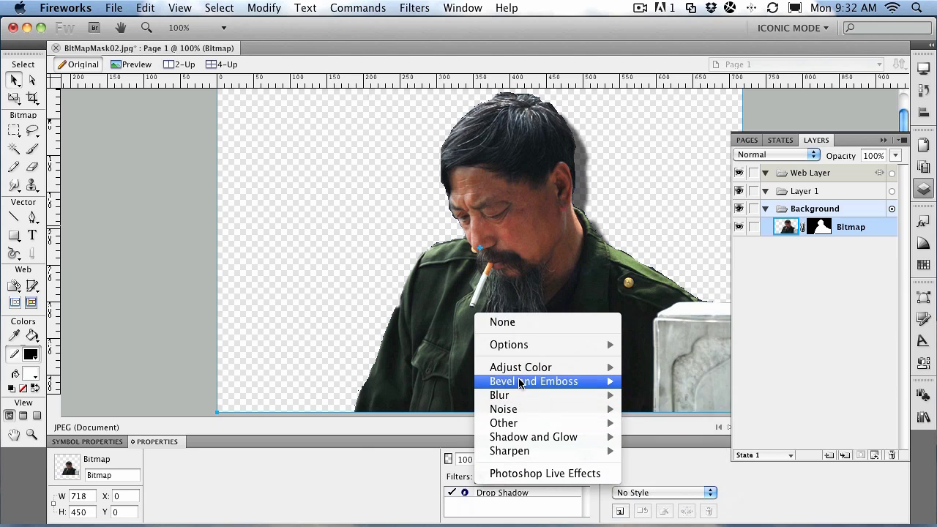
# Step: Apply an Inner Bevel filter with width 3 and a Sloped edge shape
pyautogui.moveTo(522, 381)
pyautogui.click(661, 382)
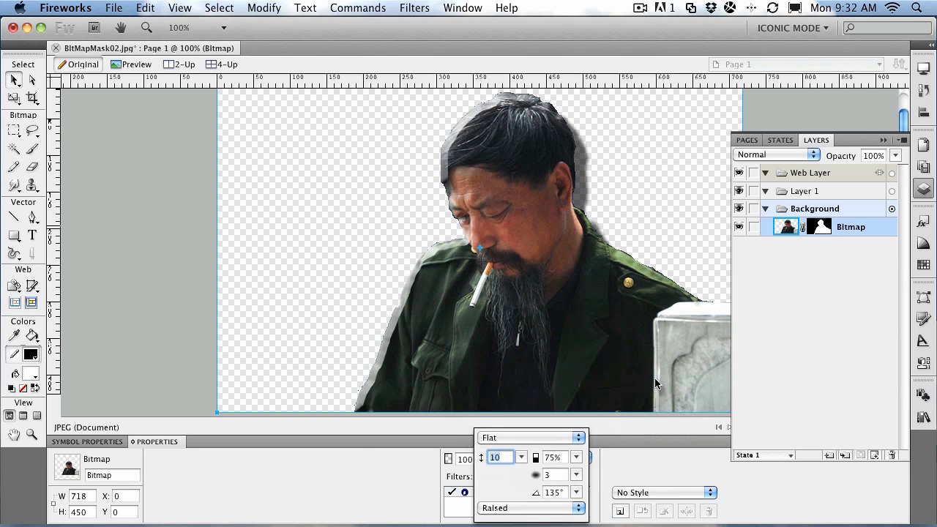
pyautogui.moveTo(517, 460); pyautogui.dragTo(520, 473)
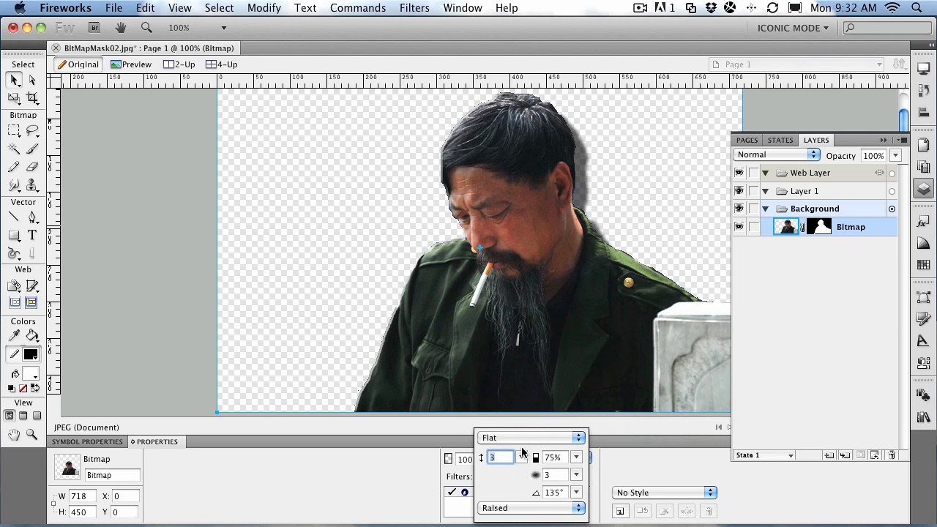
pyautogui.click(520, 439)
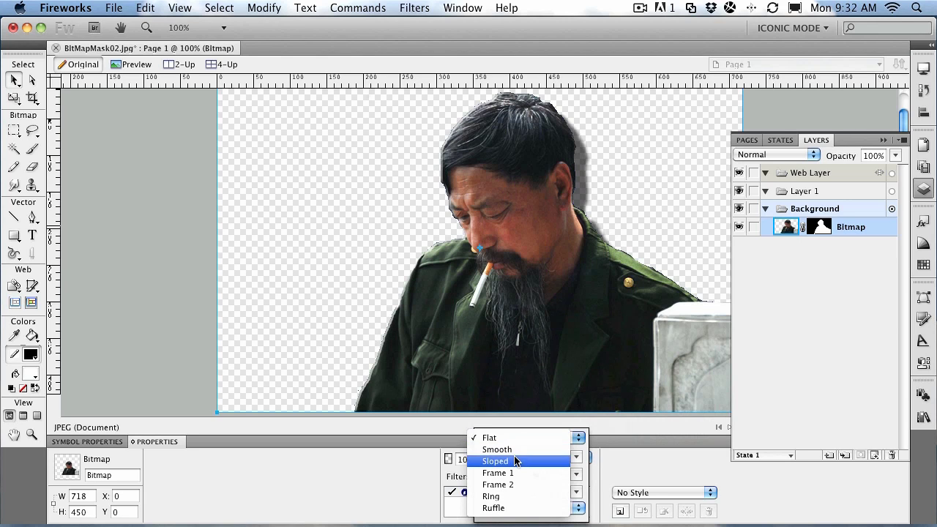
pyautogui.click(516, 461)
pyautogui.click(568, 342)
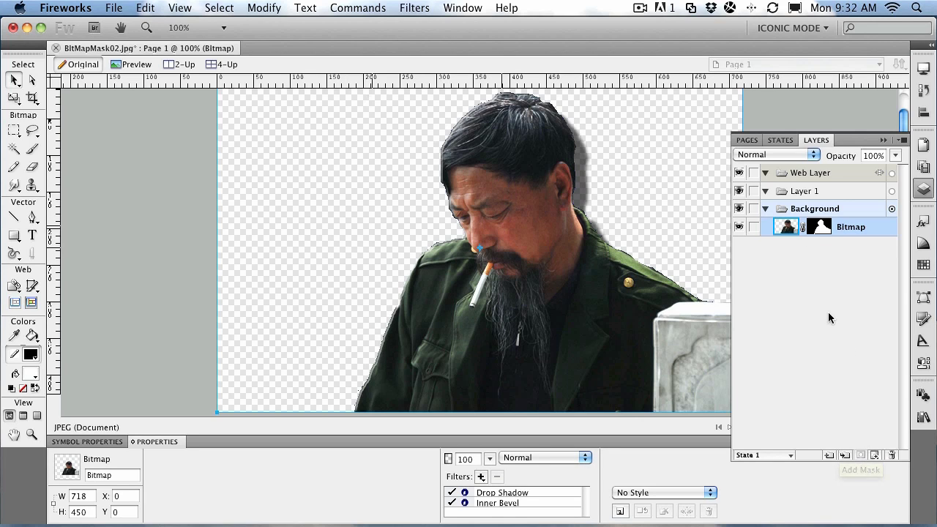
# Step: Pick the Brush tool and swap colours so the brush paints white
pyautogui.click(32, 149)
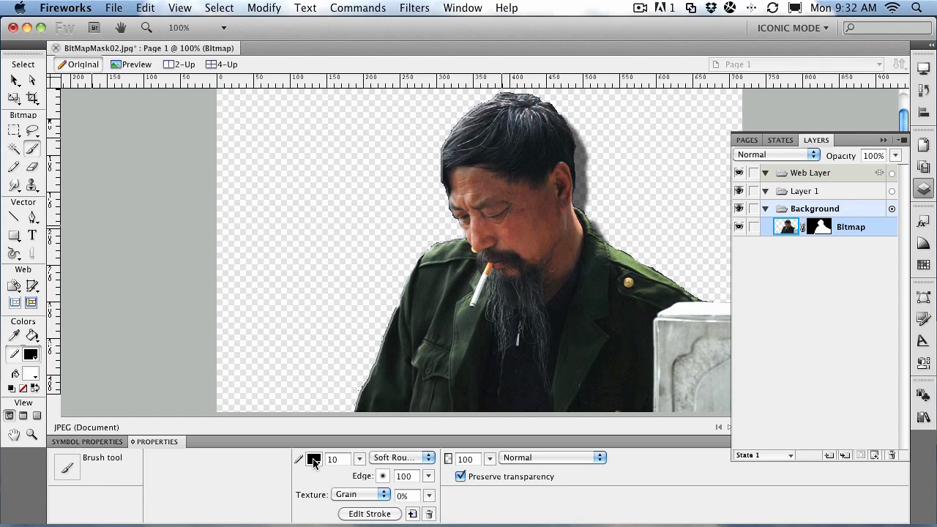
pyautogui.press('x')
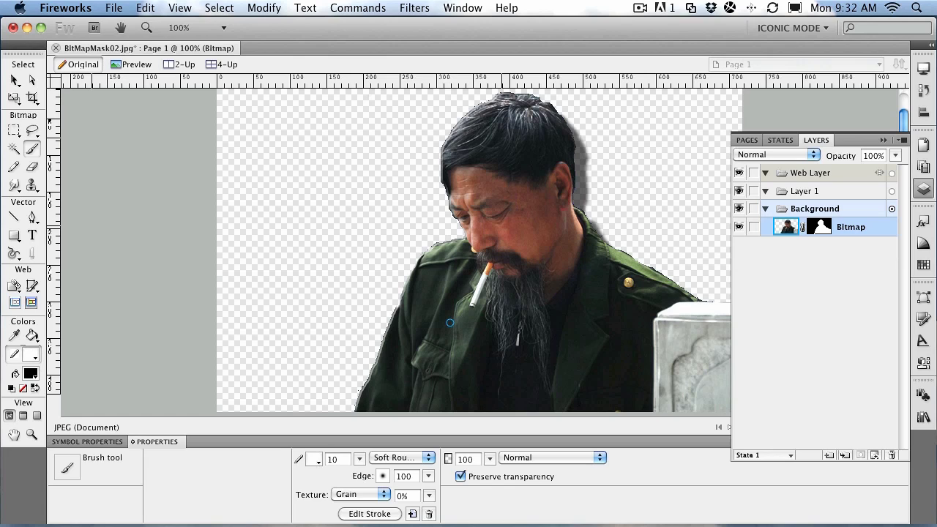